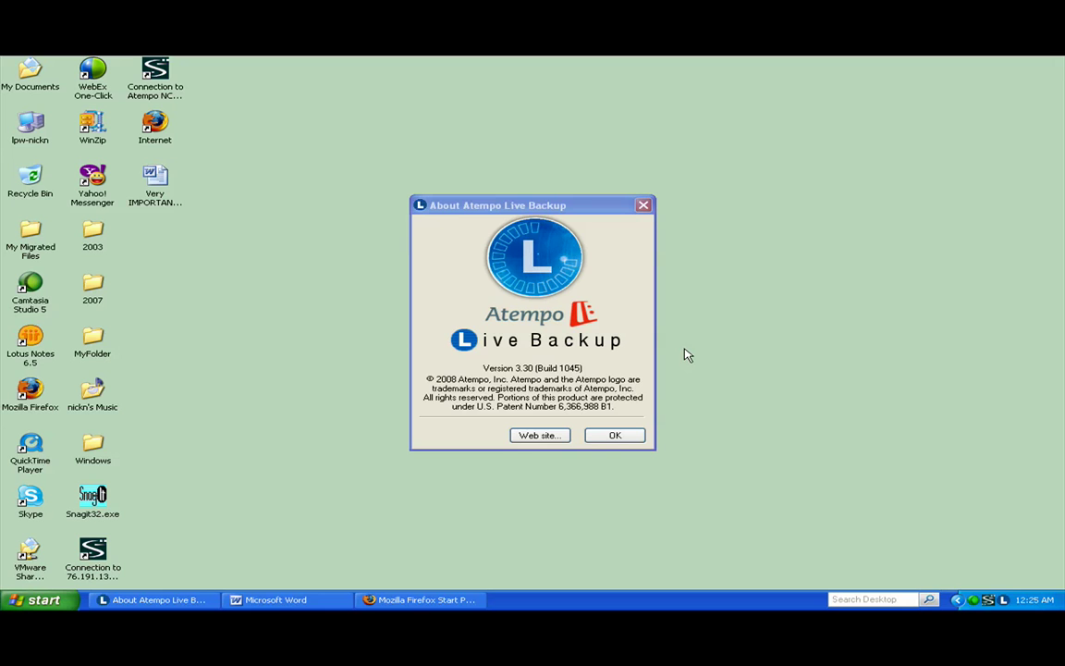
Move Very IMPORTANT Document.doc into the Recycle Bin and empty the bin
click(171, 209)
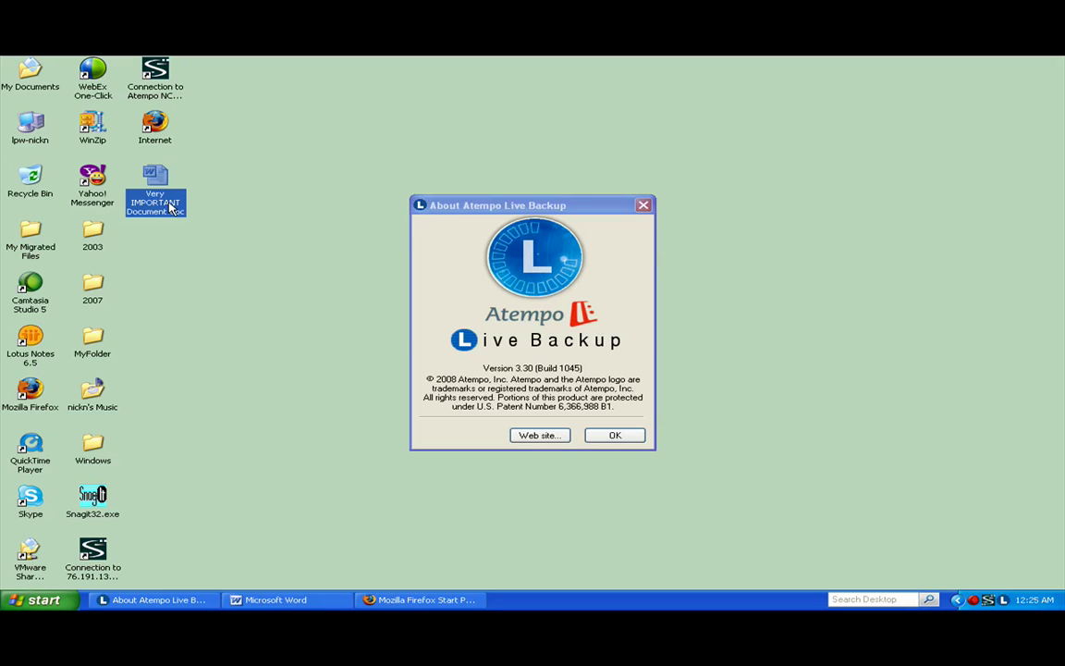
drag(150, 180, 39, 175)
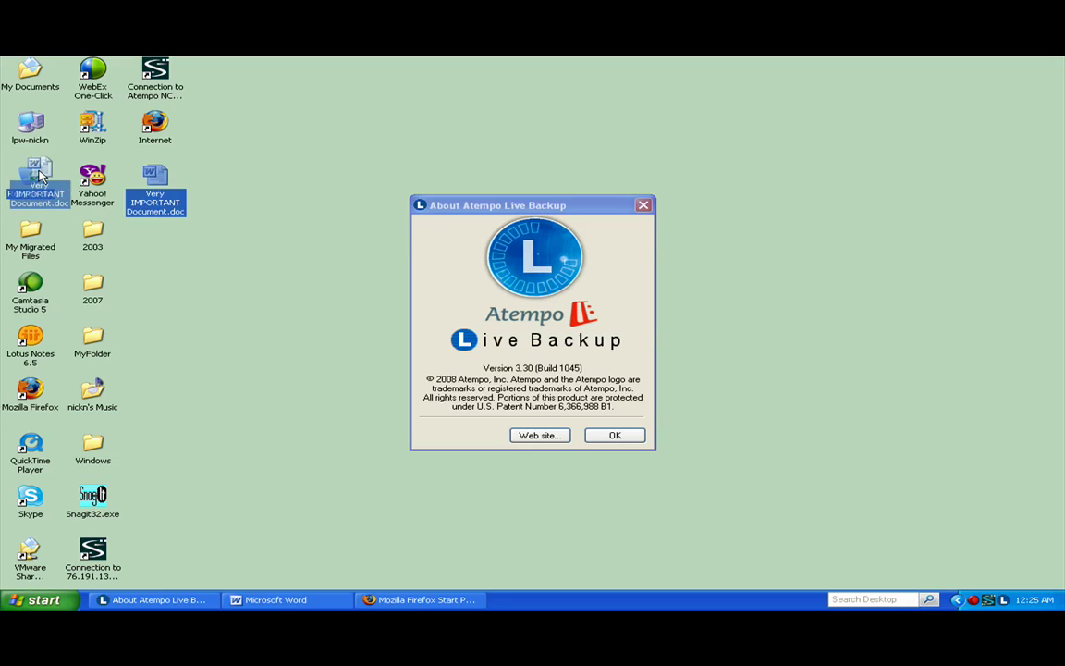
right_click(39, 176)
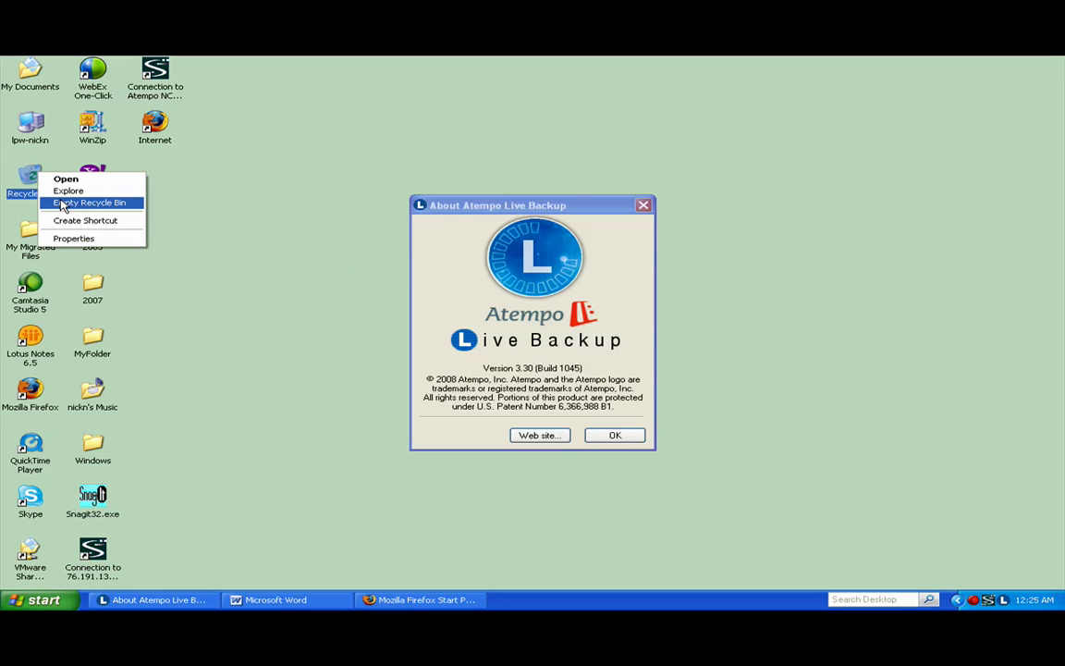
click(62, 204)
click(575, 344)
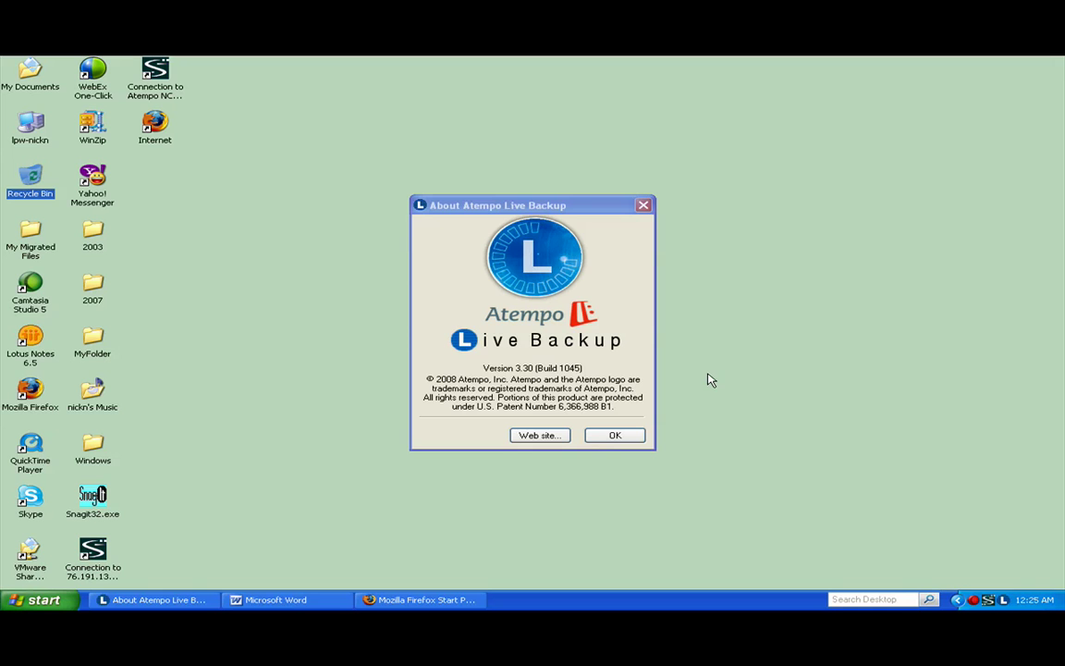
Launch the Recovery Assistant, choose lost-file recovery with a known location, and search the Desktop
double_click(1006, 602)
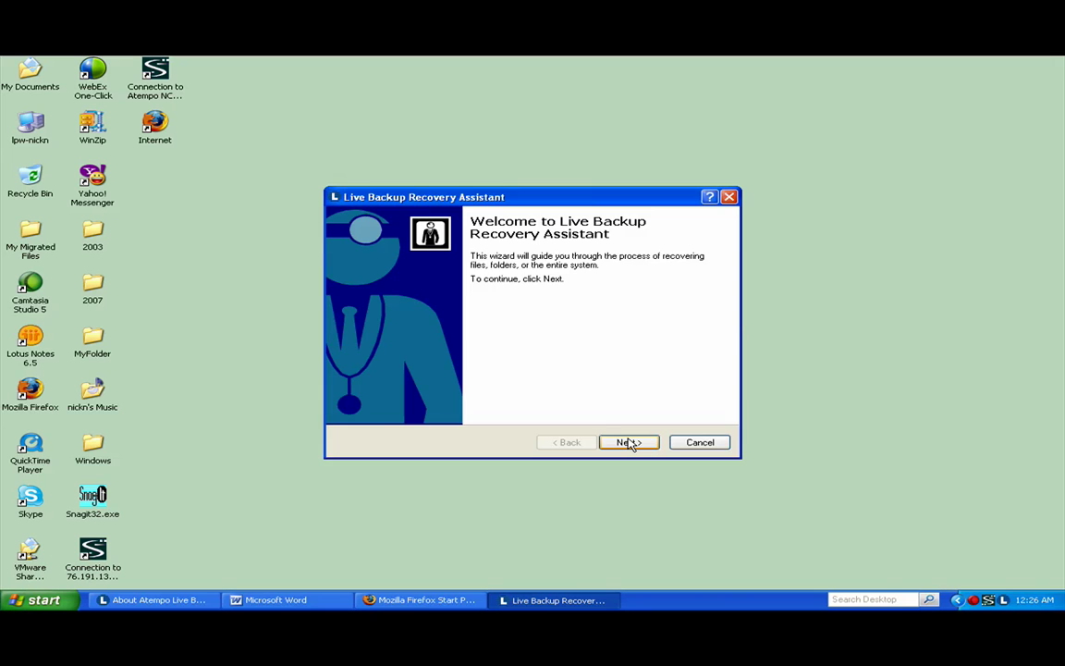
click(630, 444)
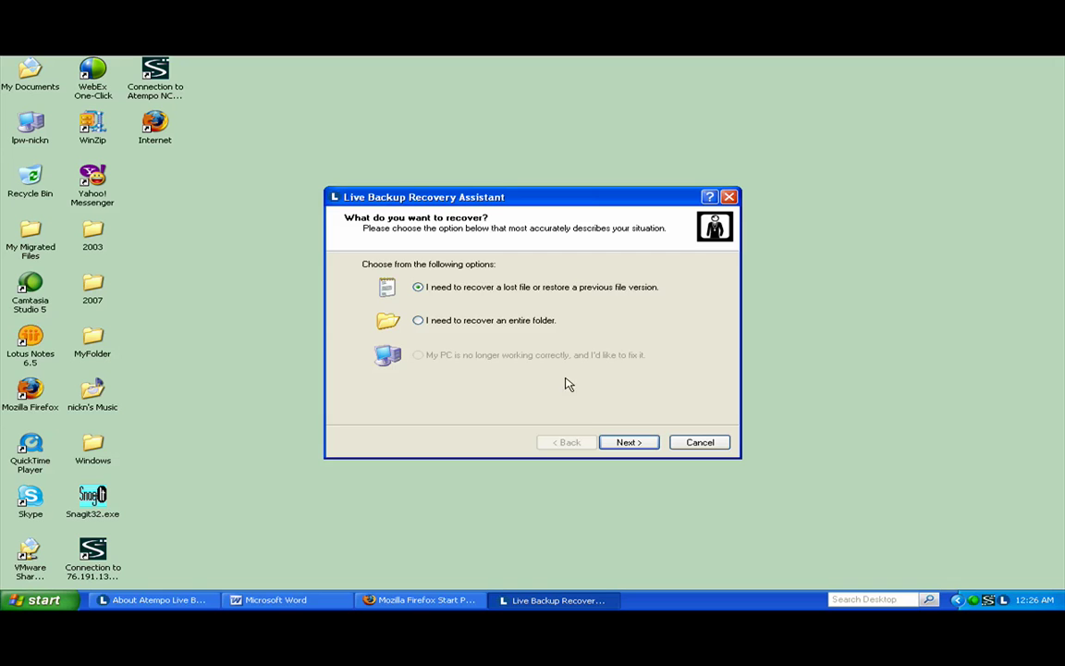
click(628, 443)
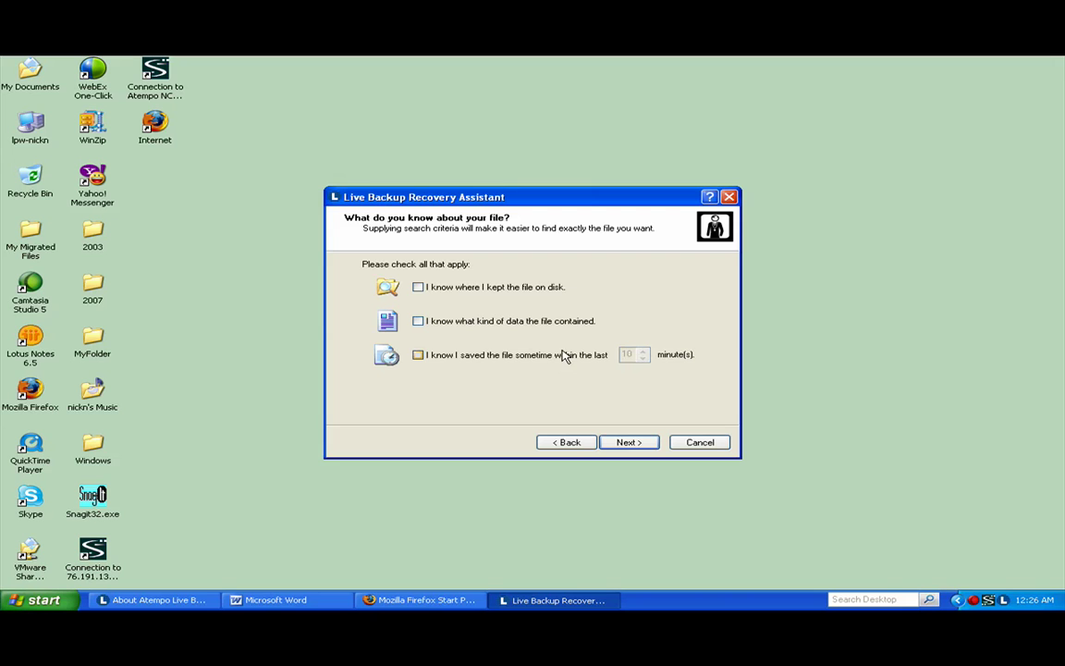
click(421, 287)
click(632, 442)
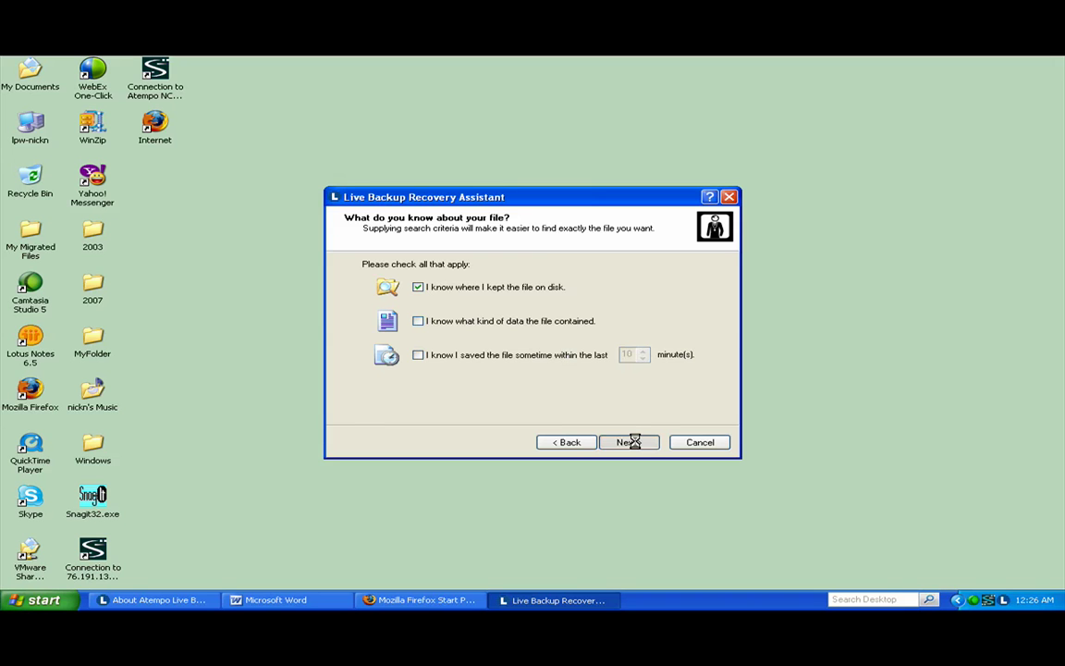
click(634, 444)
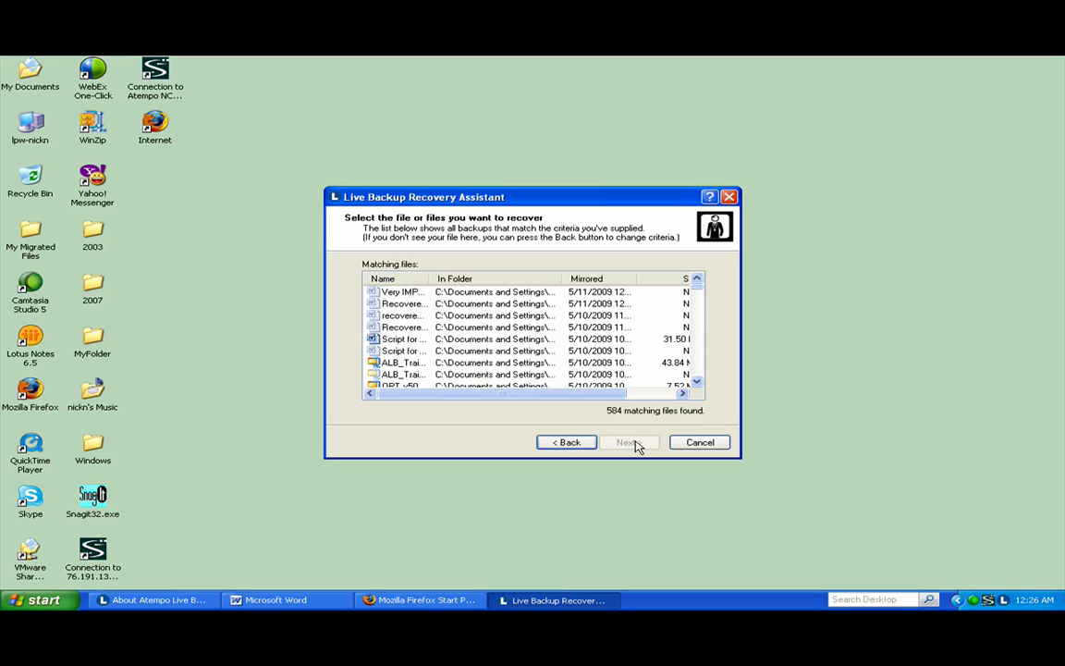
Select Very IMPORTANT Document.doc among the matching files and continue to its versions
click(413, 295)
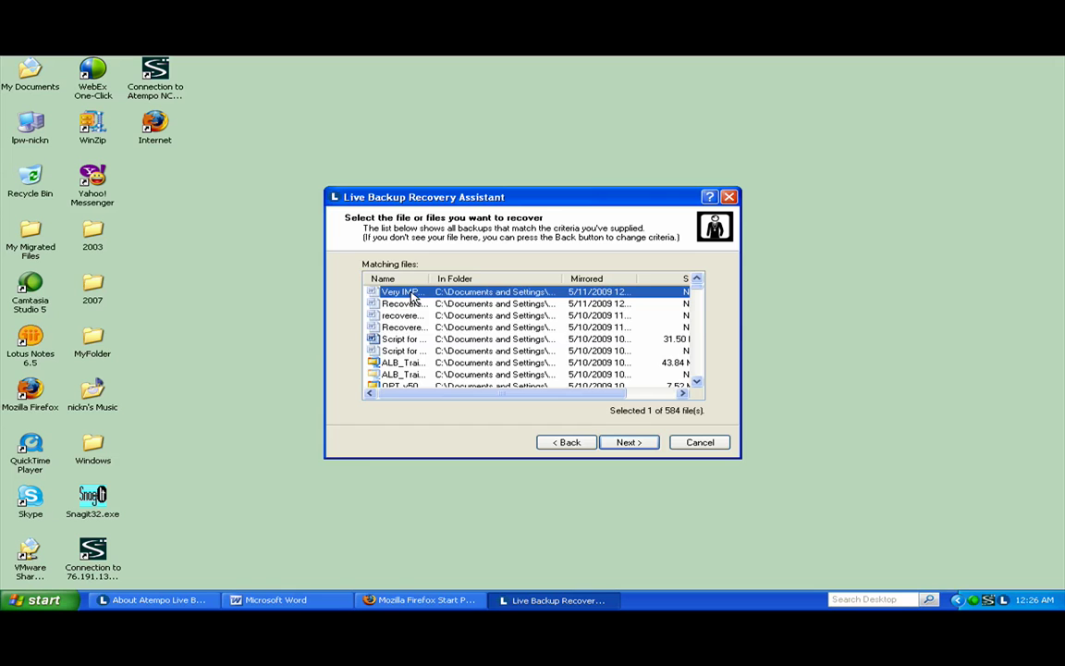
drag(431, 278, 520, 280)
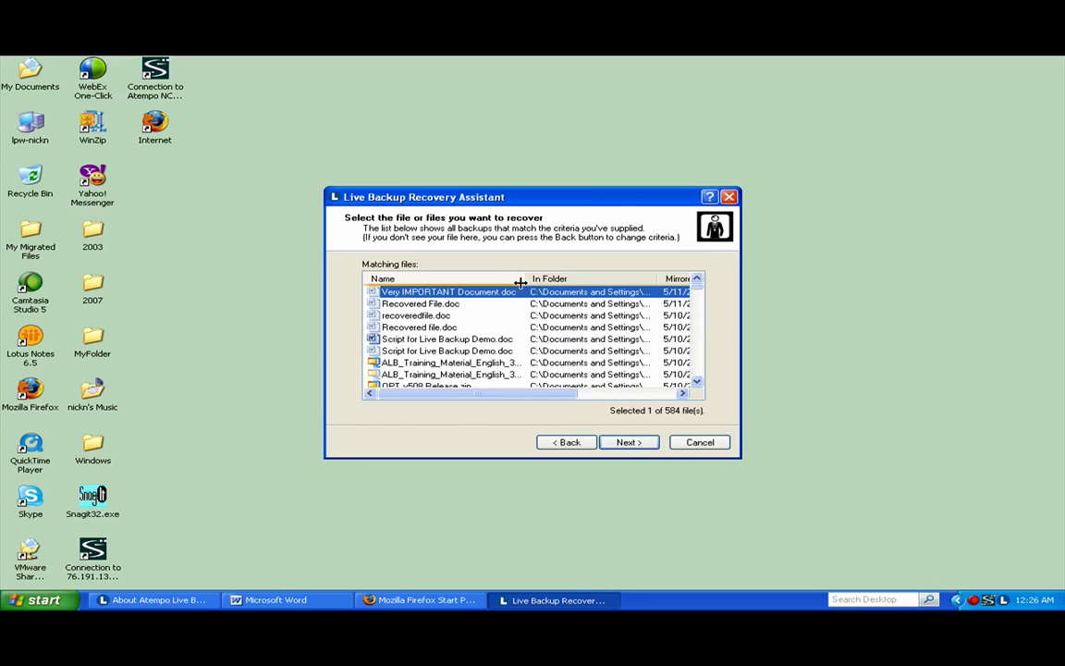
click(635, 443)
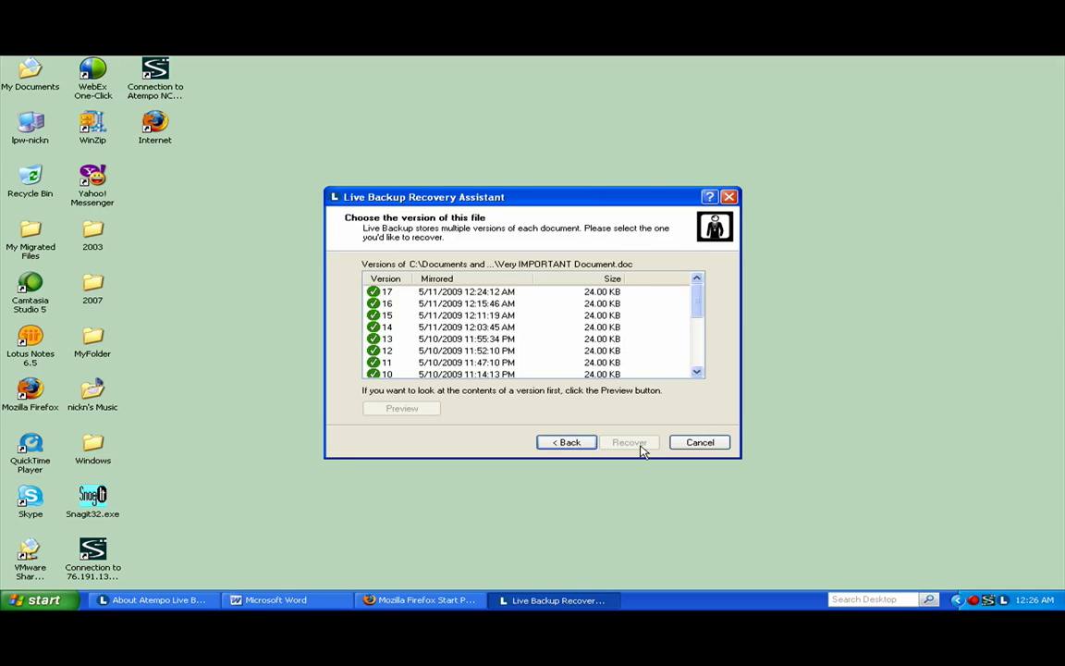
Pick version 17, preview it in Word, then close Word
mouse_move(700, 311)
mouse_down()
mouse_move(683, 368)
mouse_move(700, 316)
mouse_up()
click(499, 292)
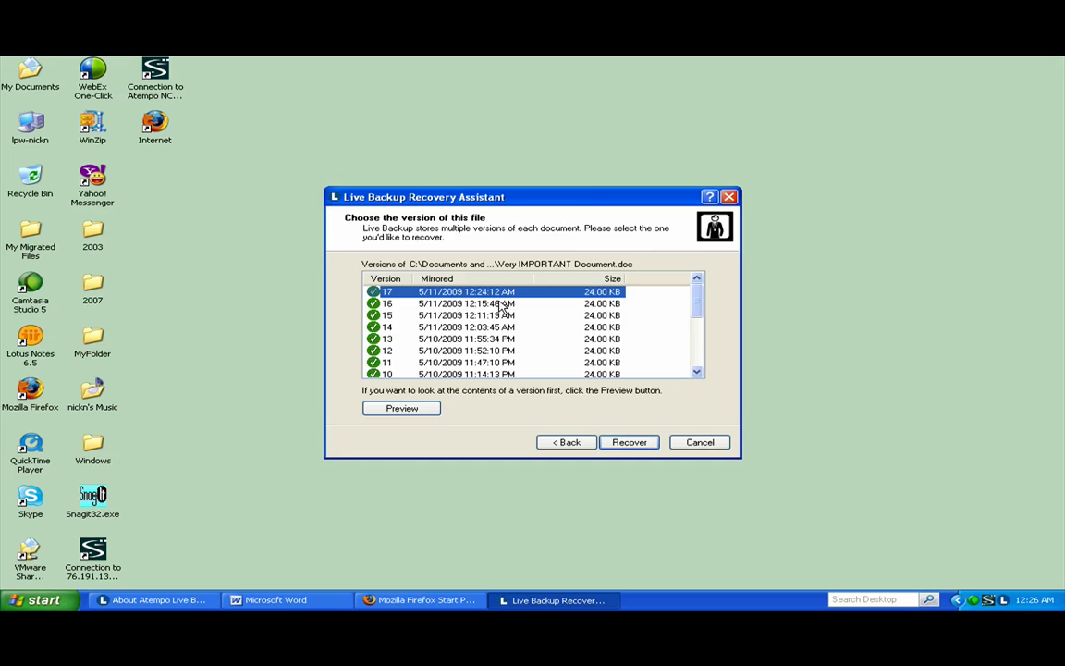
click(413, 409)
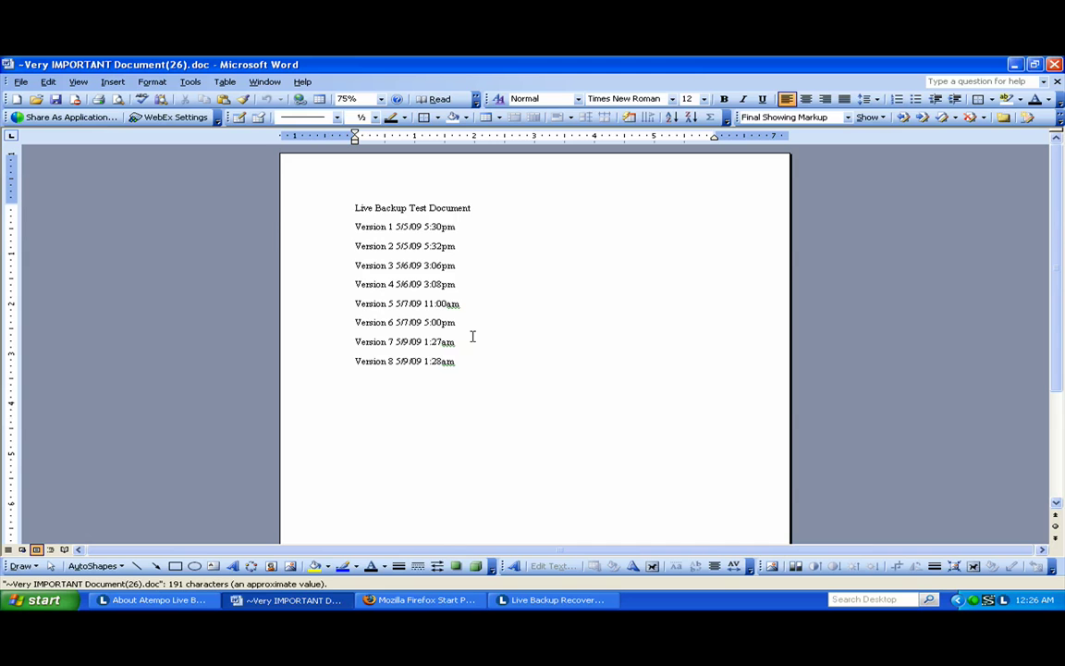
click(1057, 81)
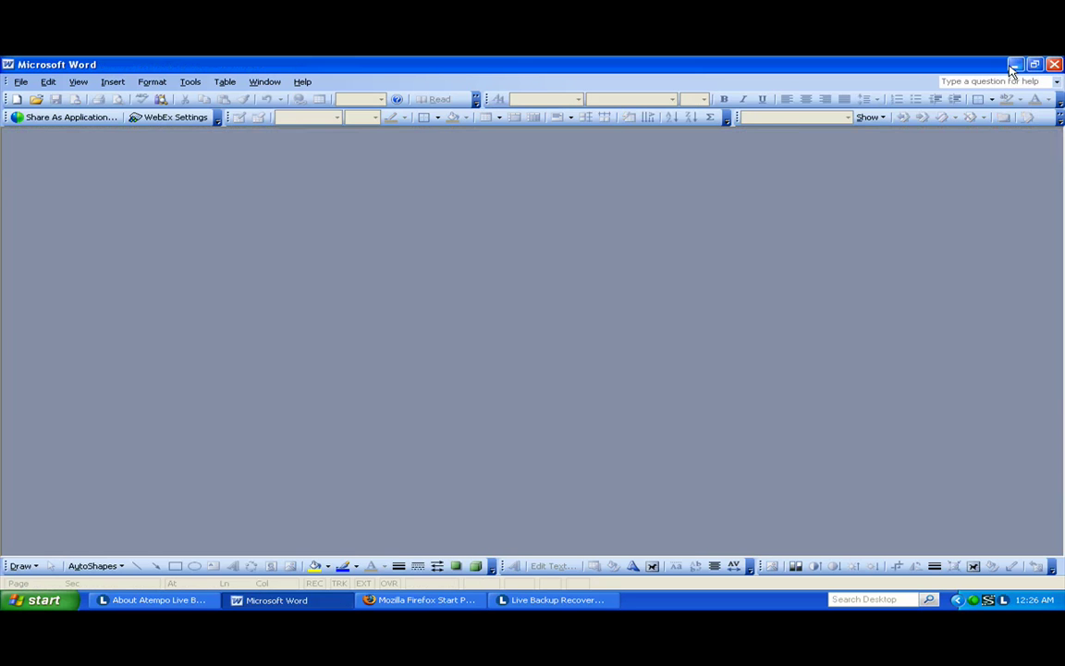
click(1013, 66)
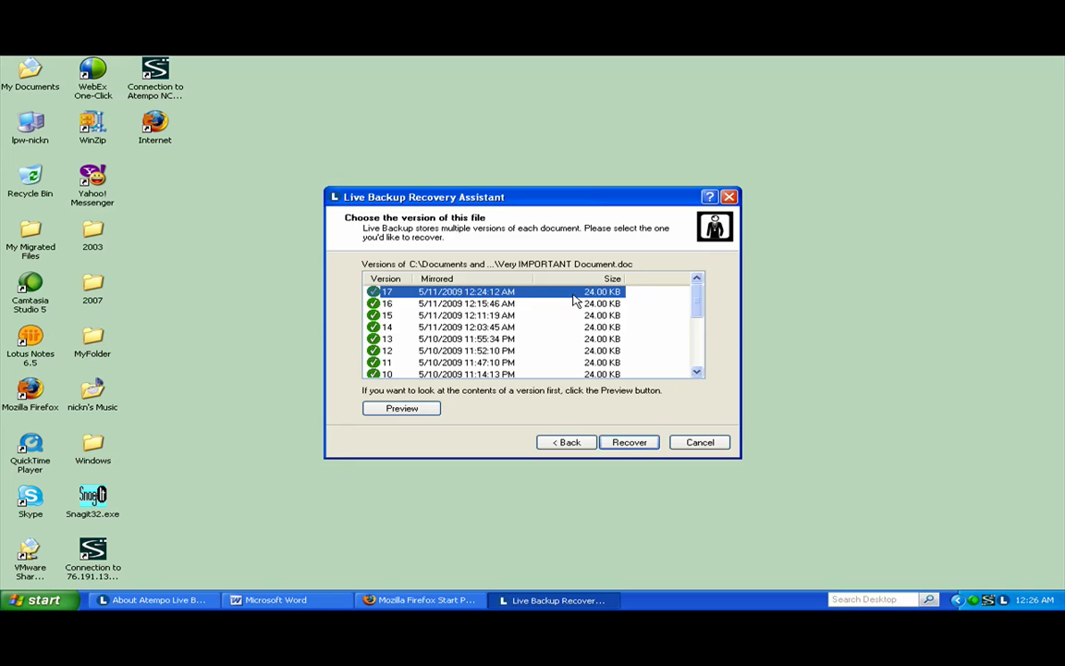
Recover version 17 to its original desktop location and finish the wizard
click(640, 444)
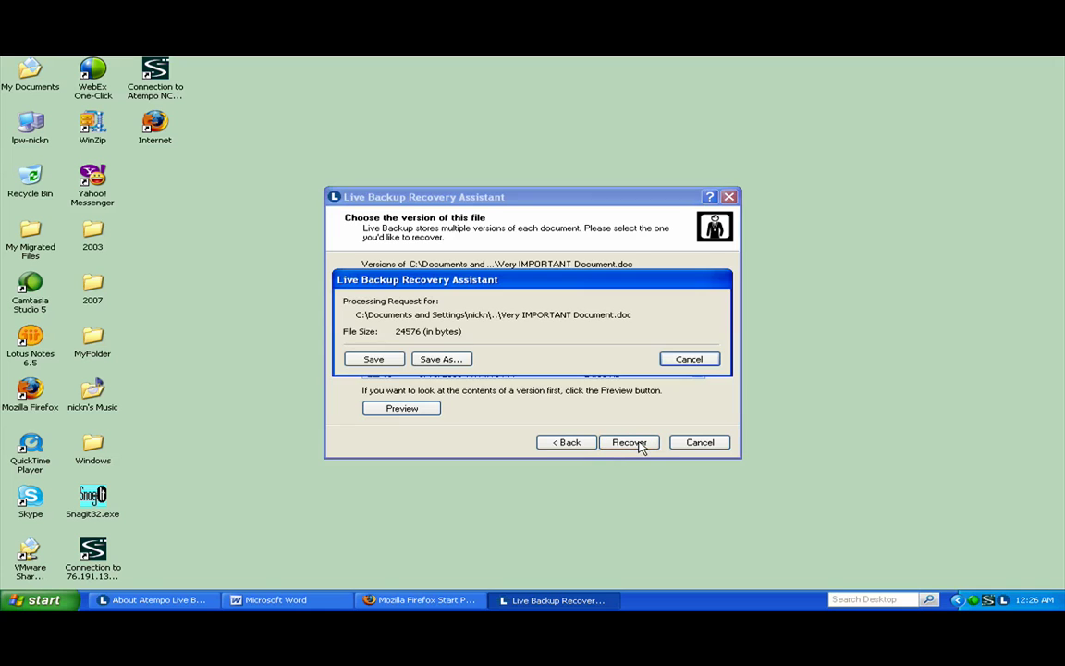
click(374, 360)
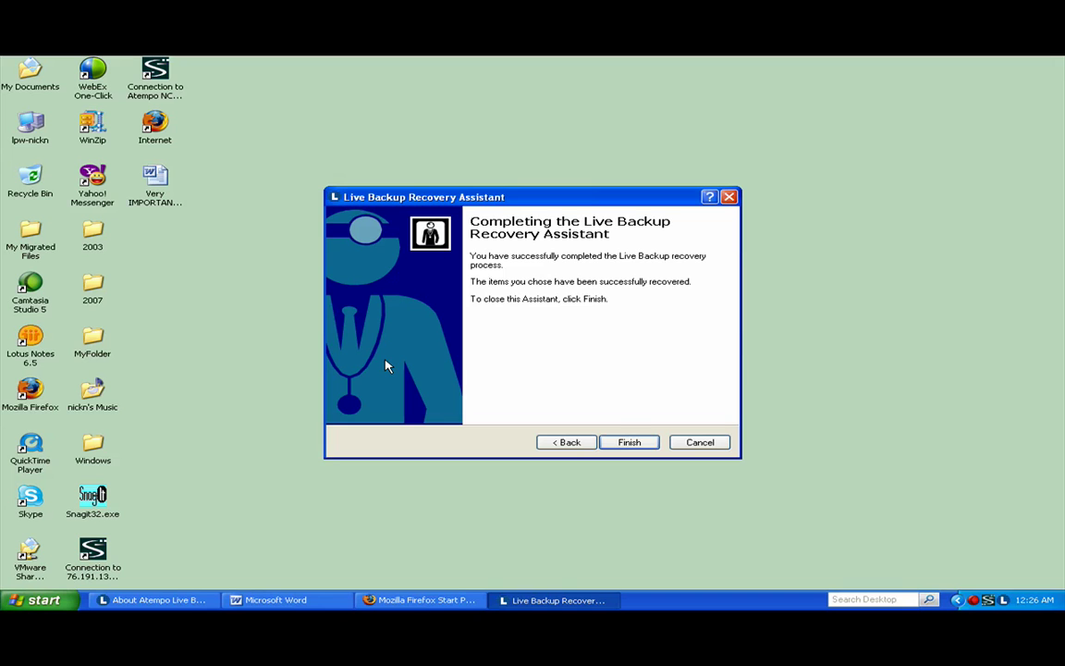
click(632, 443)
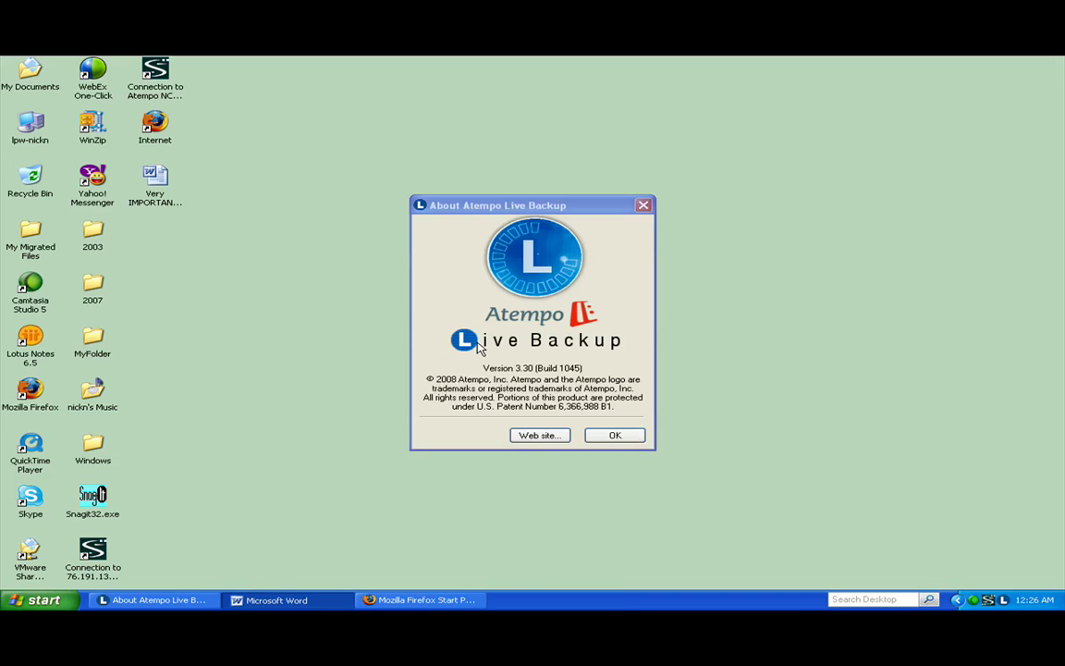
click(159, 202)
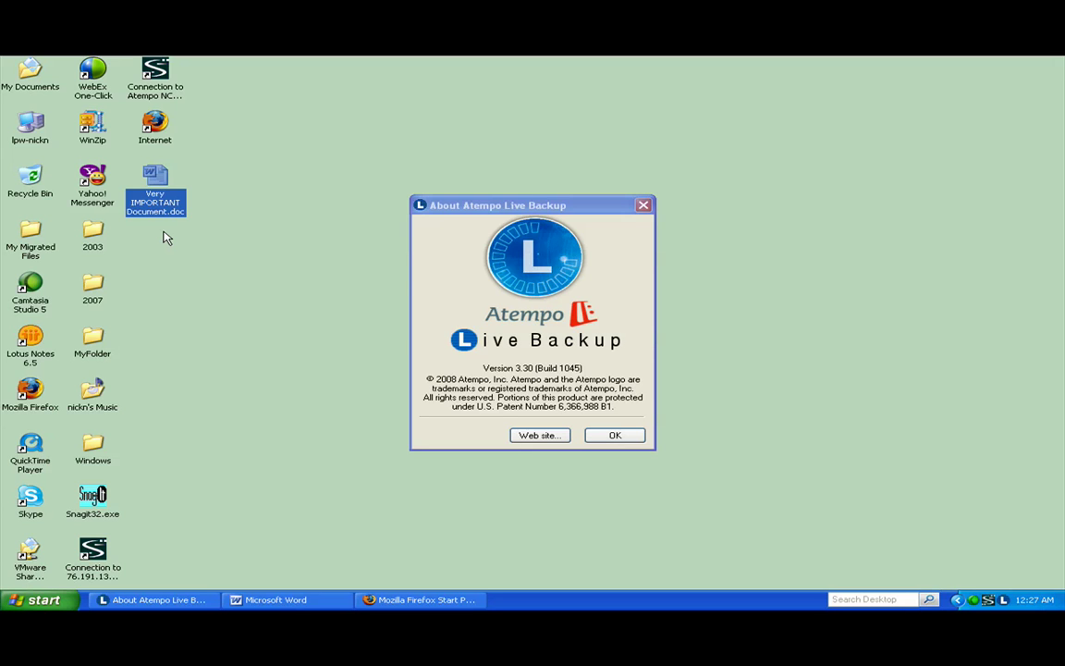
Delete the restored document again, empty the Recycle Bin, and bring Firefox forward
drag(153, 185, 37, 170)
right_click(37, 168)
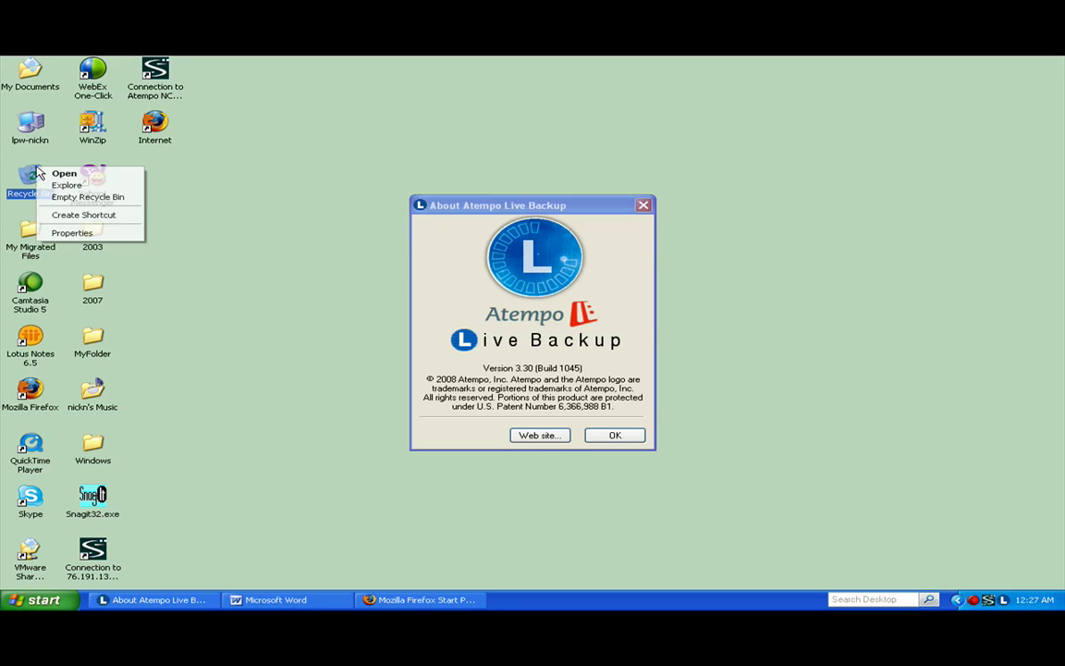
click(60, 197)
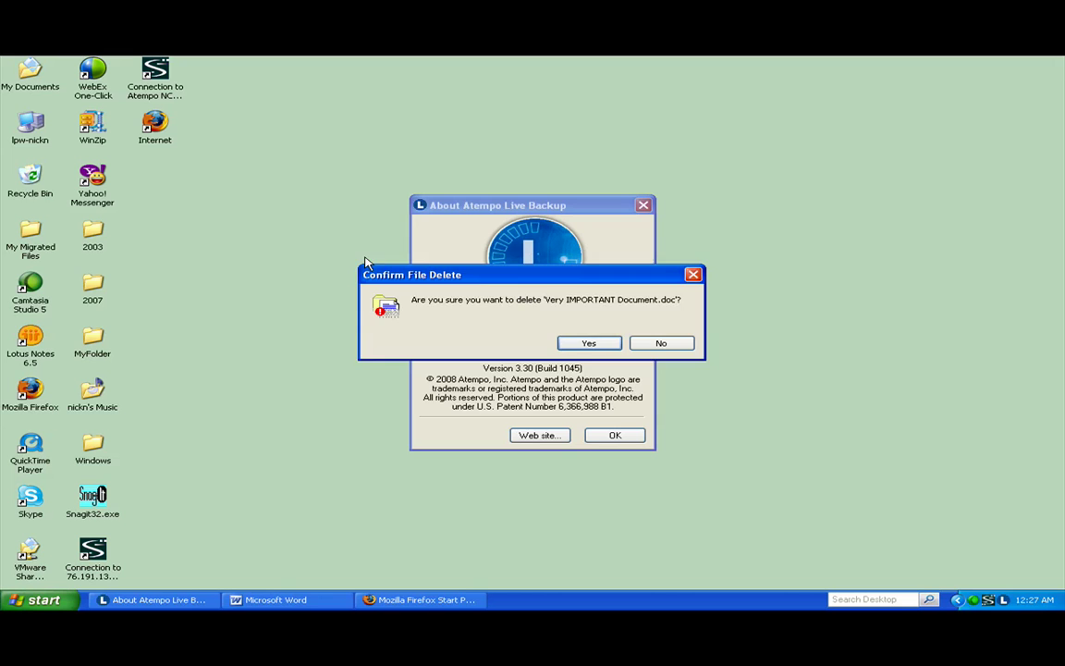
click(580, 344)
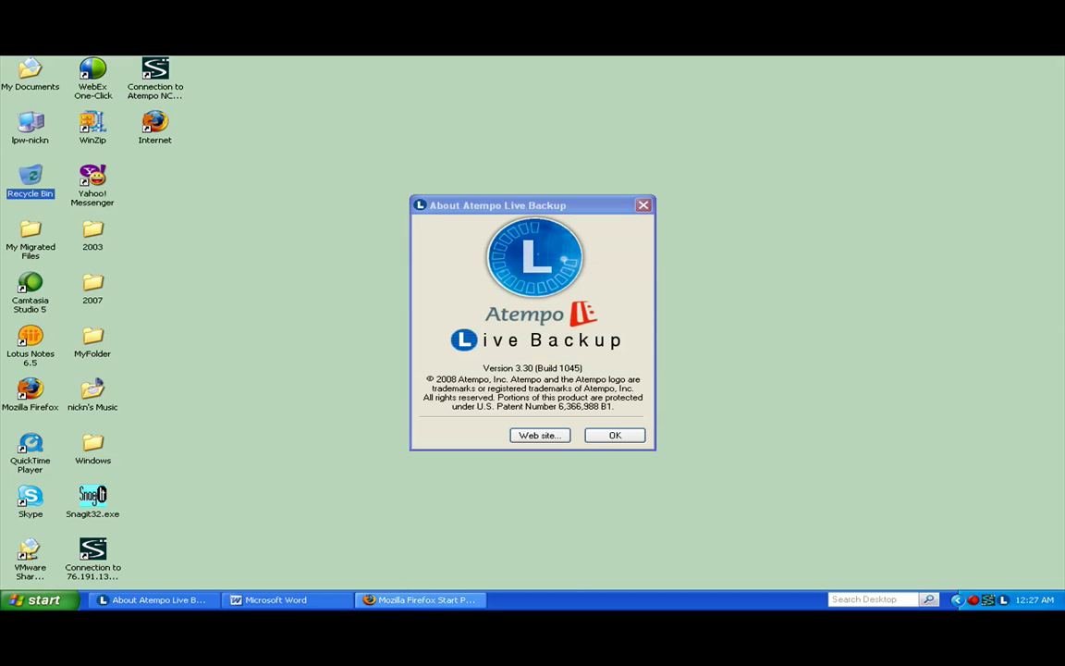
click(404, 601)
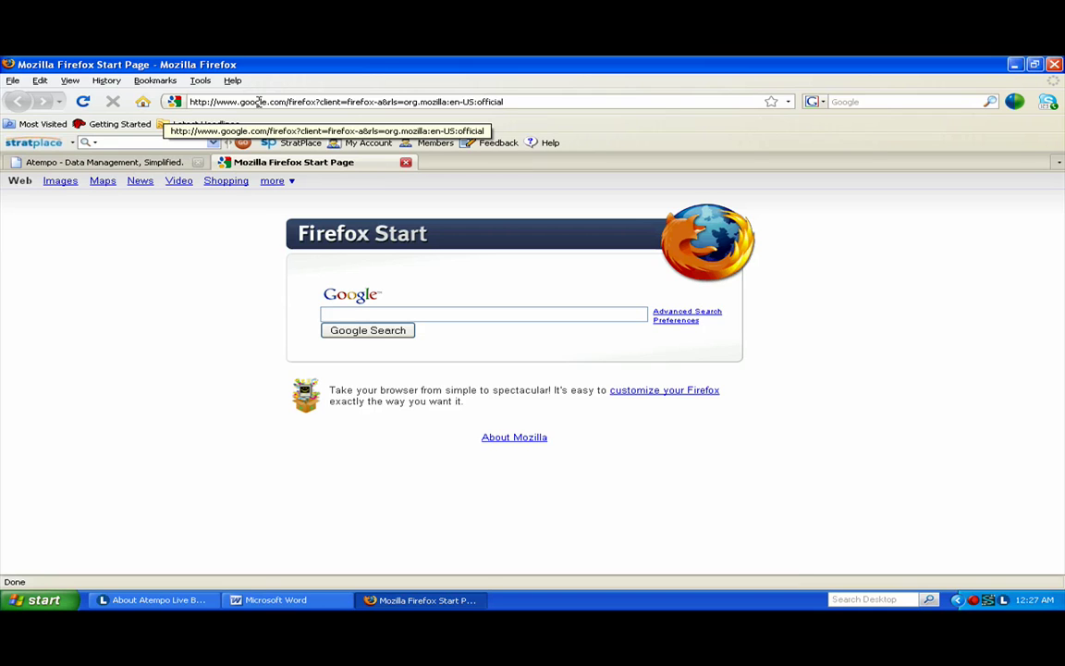
click(260, 102)
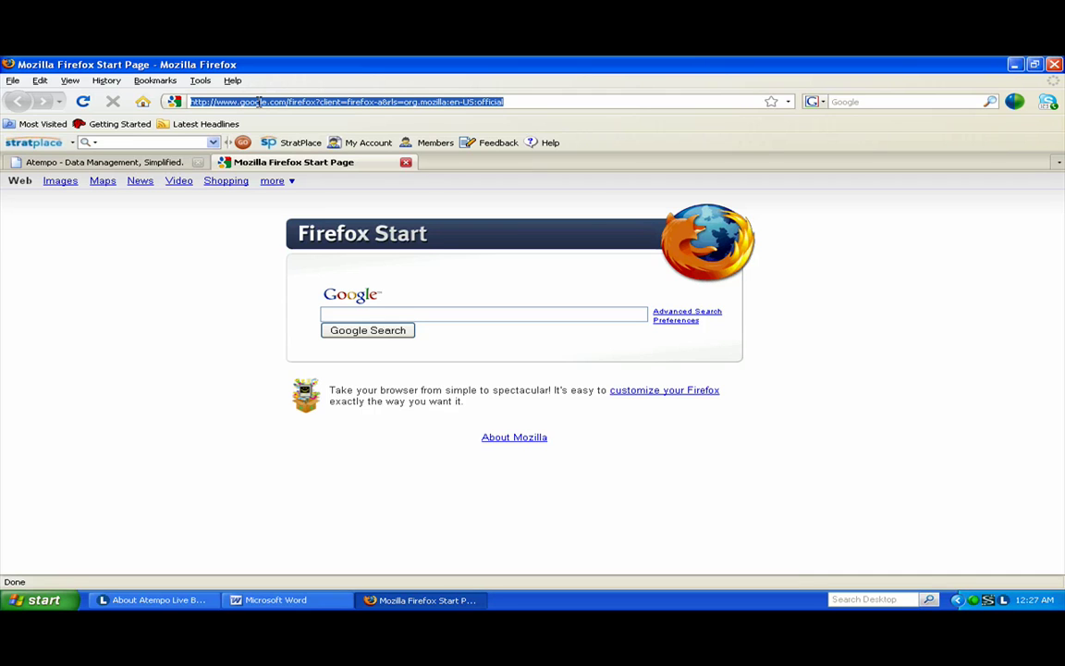
text(http://atempo-livebkup/lbrecovery/)
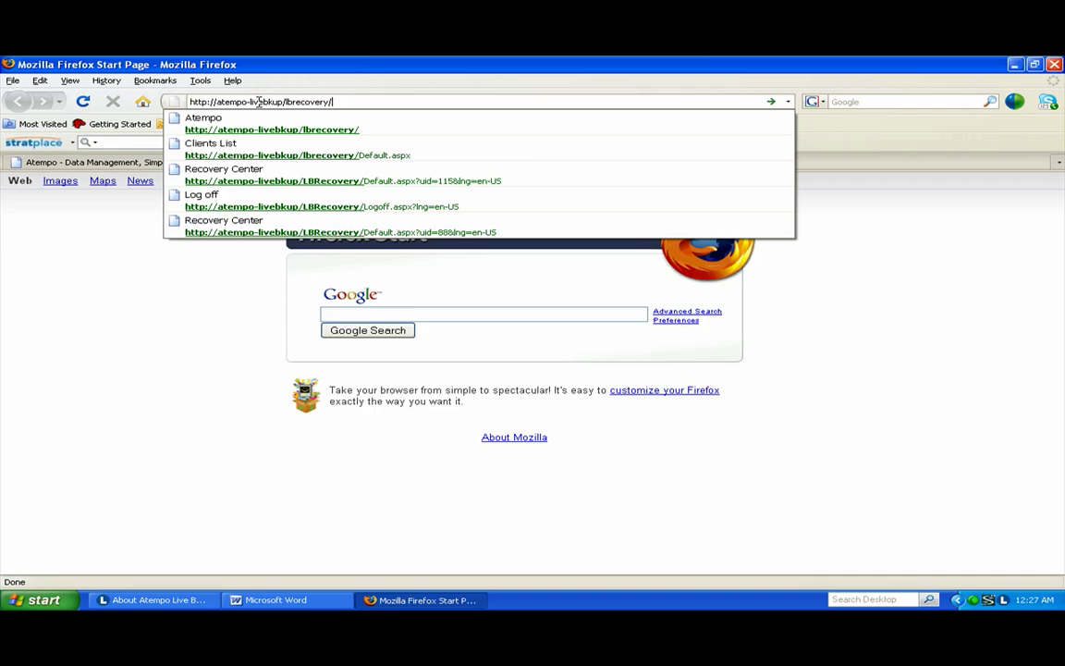
key(Return)
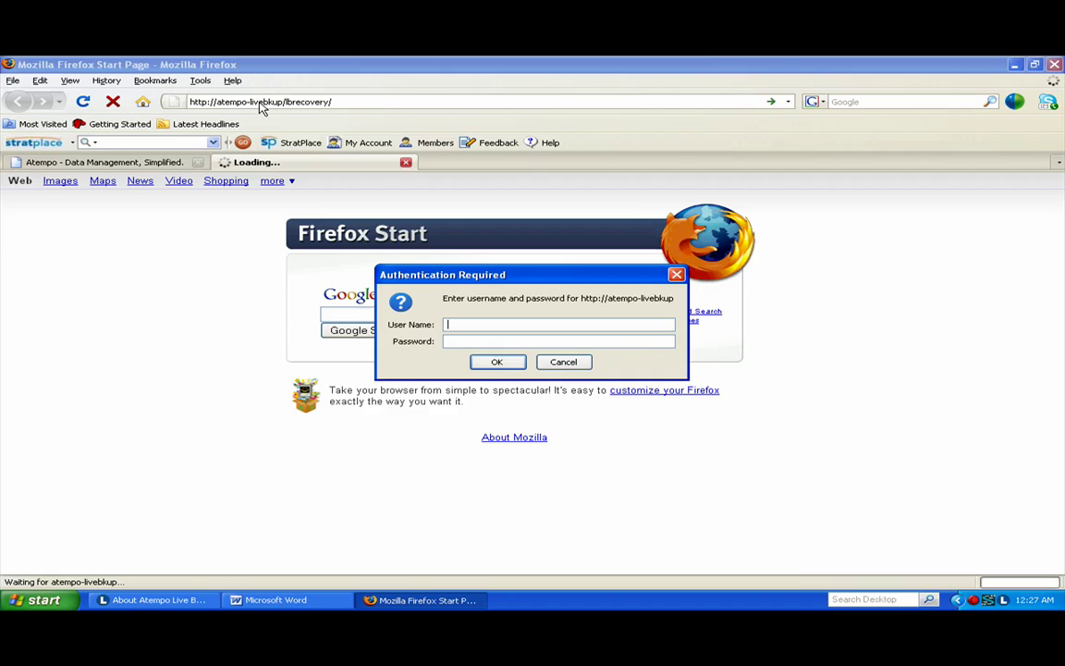
Sign in with the account password and scroll down the Clients List
key(Return)
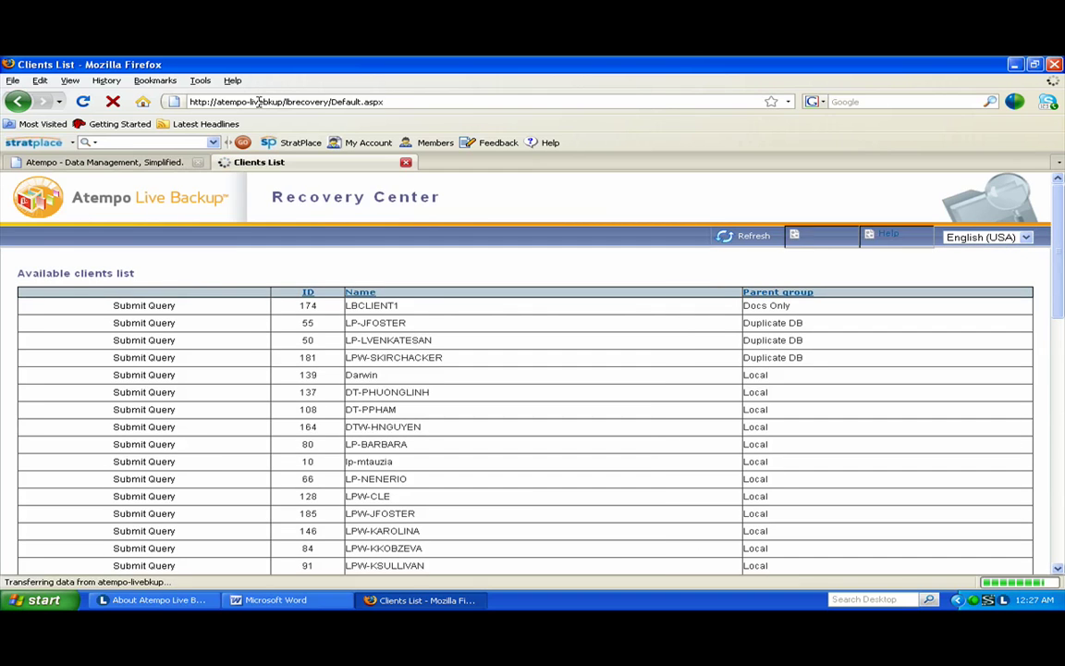
scroll(142, 395, down, 2)
scroll(143, 395, down, 2)
scroll(138, 404, down, 2)
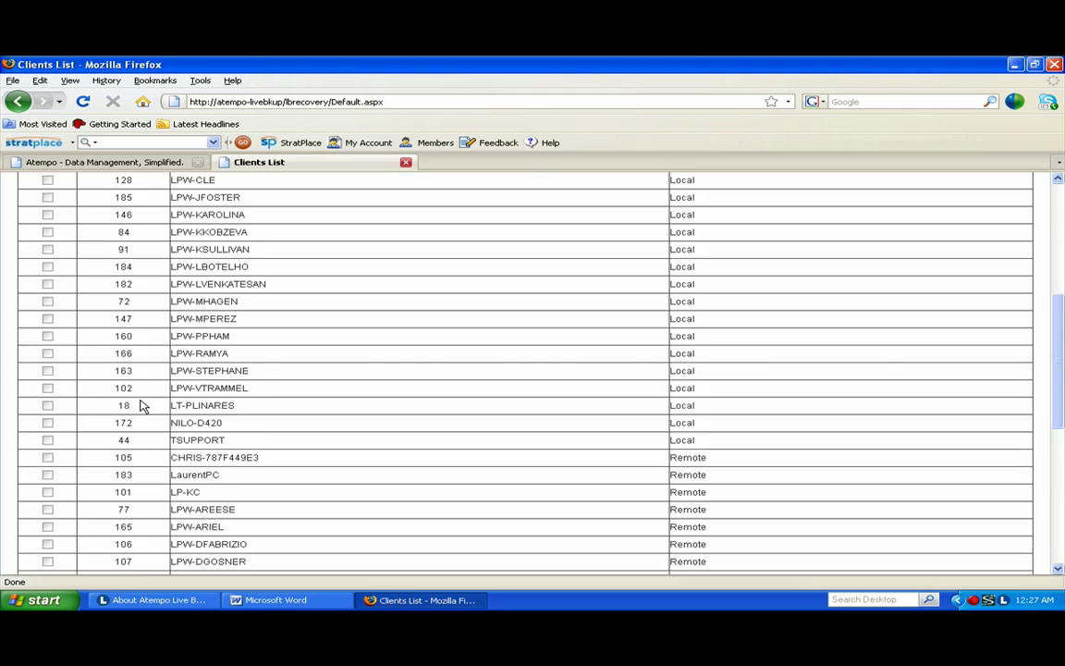
scroll(142, 409, down, 3)
scroll(141, 408, down, 2)
scroll(141, 428, down, 2)
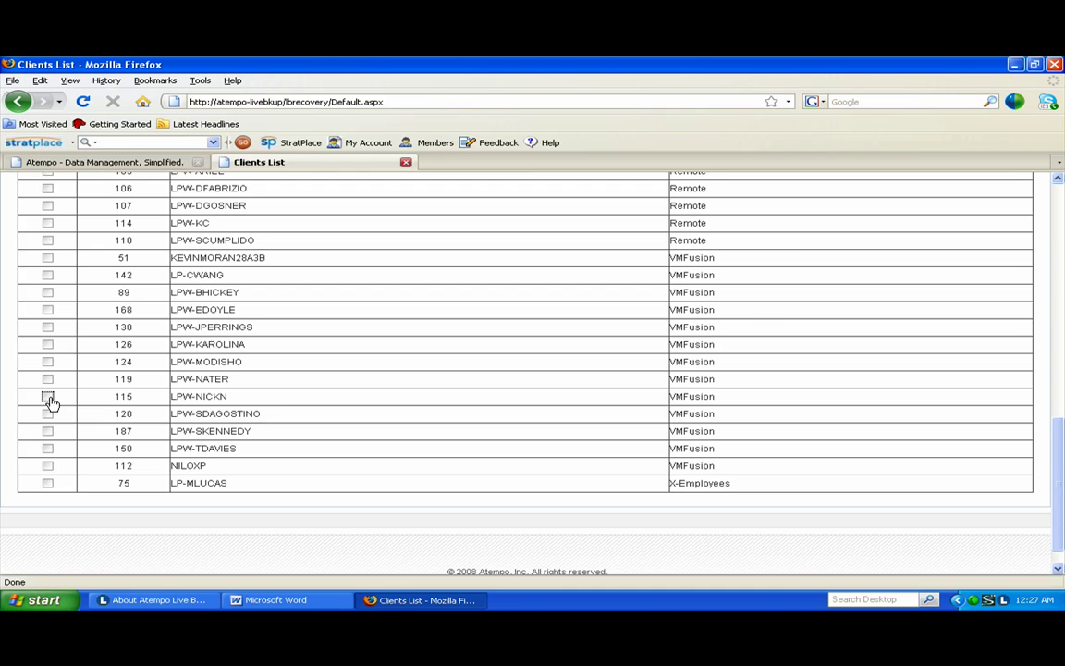
Select the user's client and browse C: > Documents and Settings > user folder > Desktop
click(49, 398)
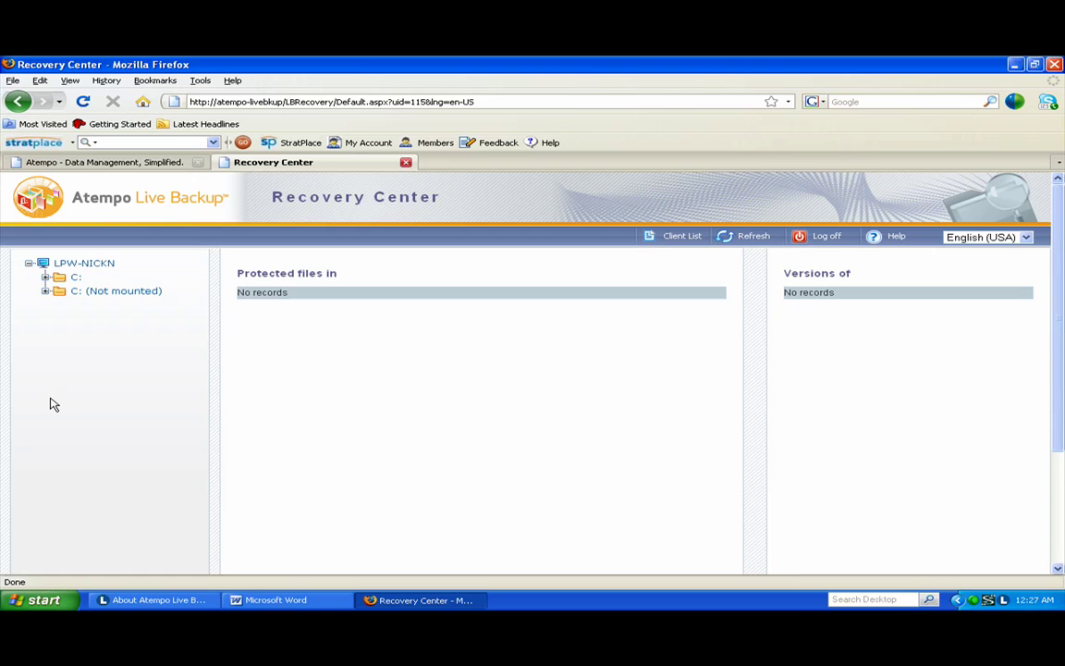
click(44, 278)
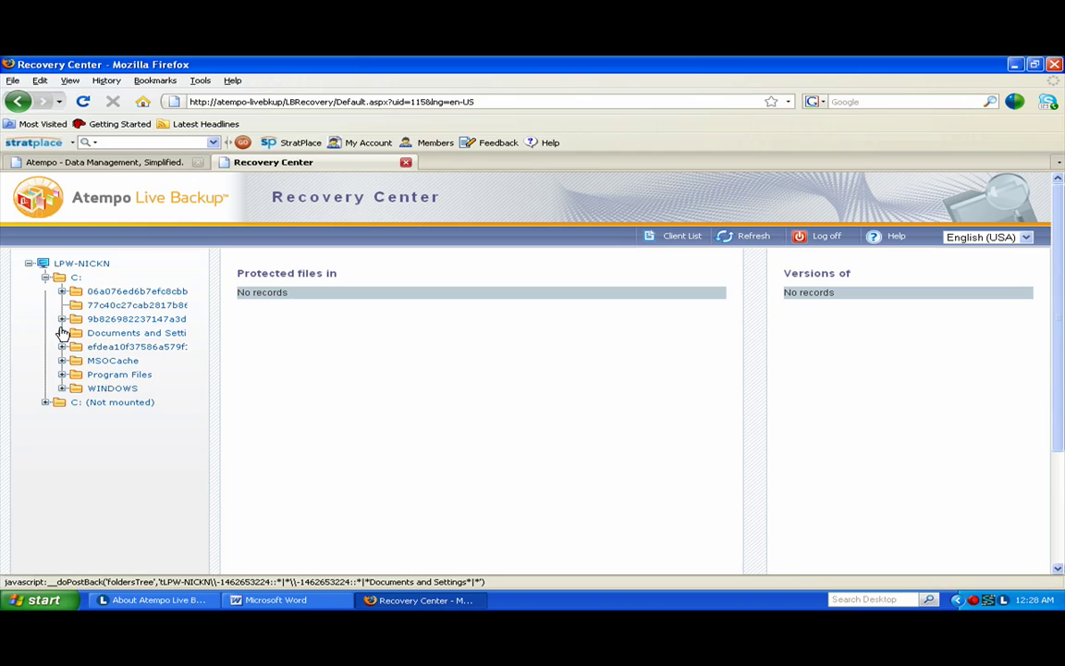
click(62, 333)
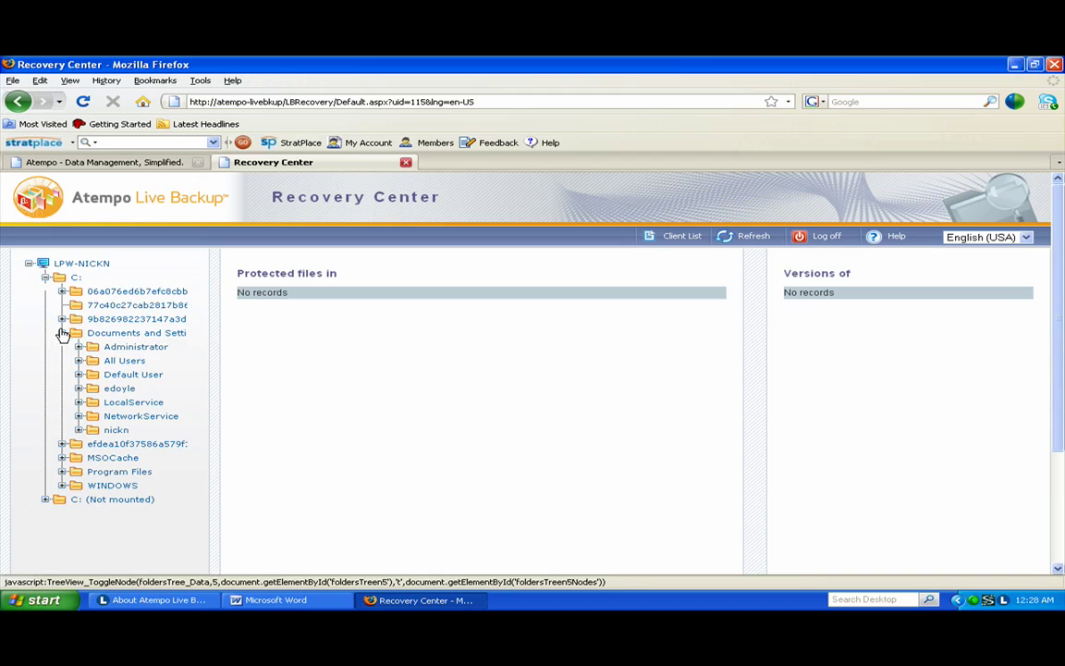
click(79, 429)
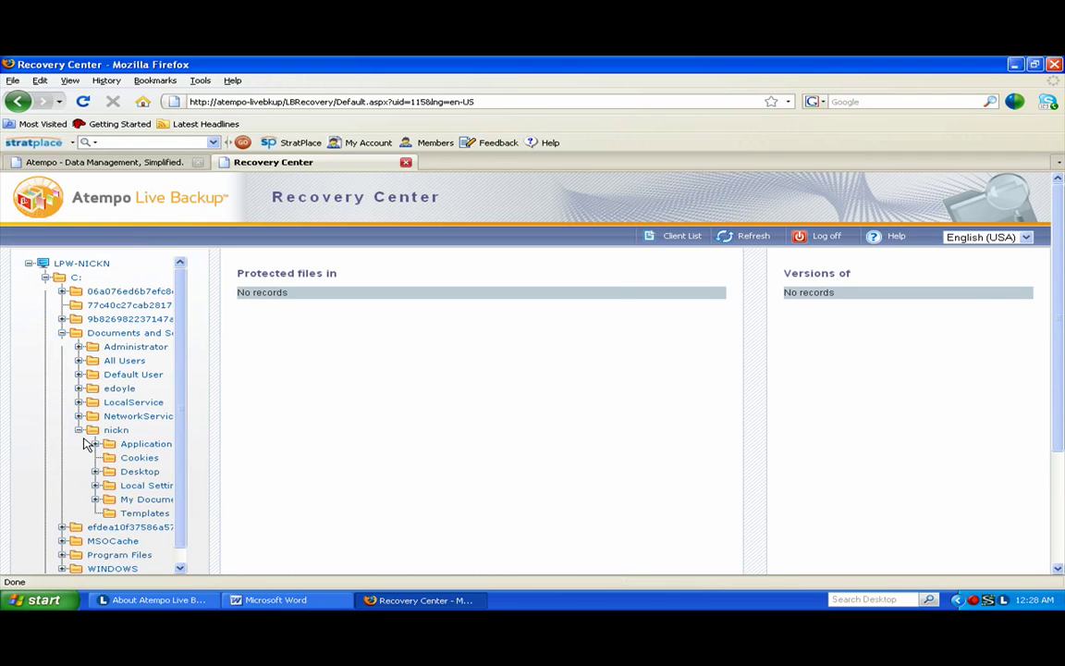
click(131, 476)
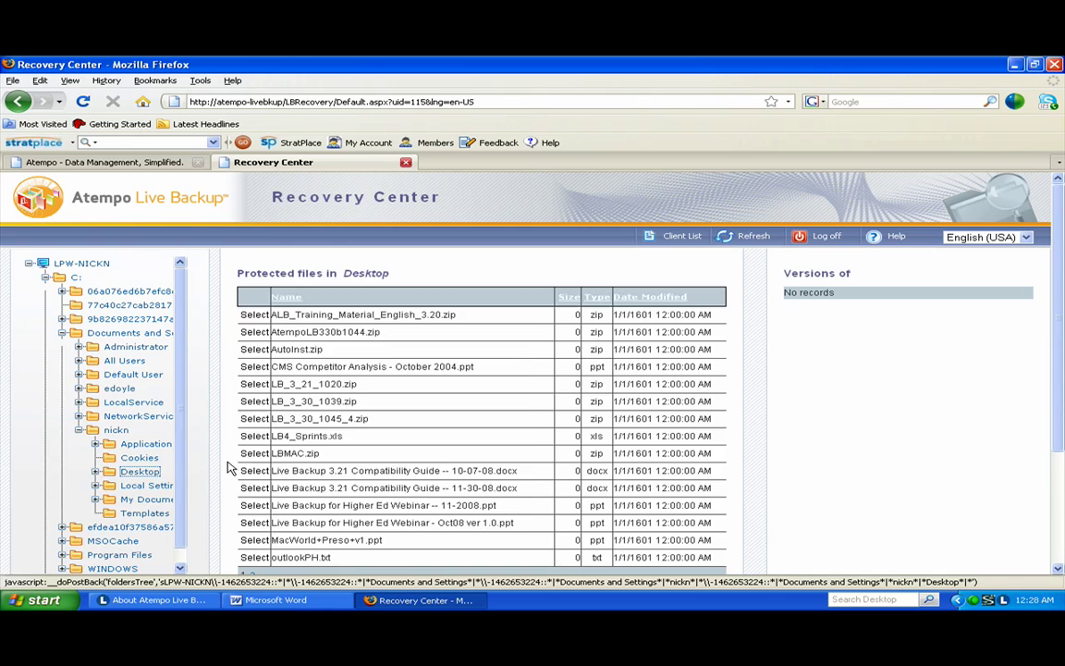
On page 2 of the Desktop files, tick Very IMPORTANT Document.doc to list its versions
scroll(351, 451, down, 2)
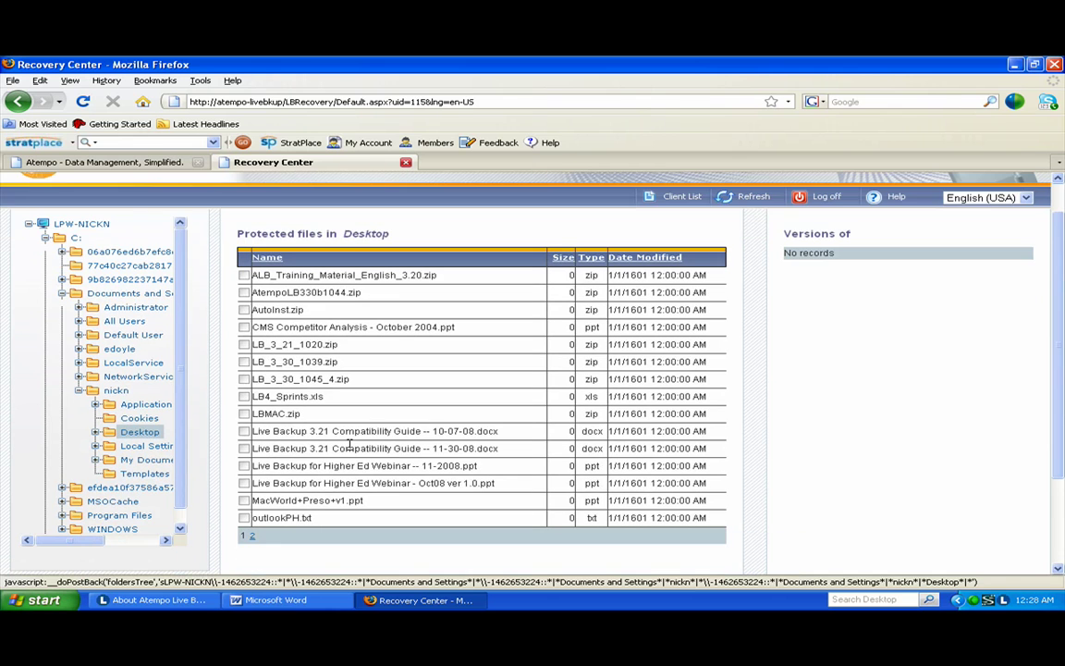
click(253, 537)
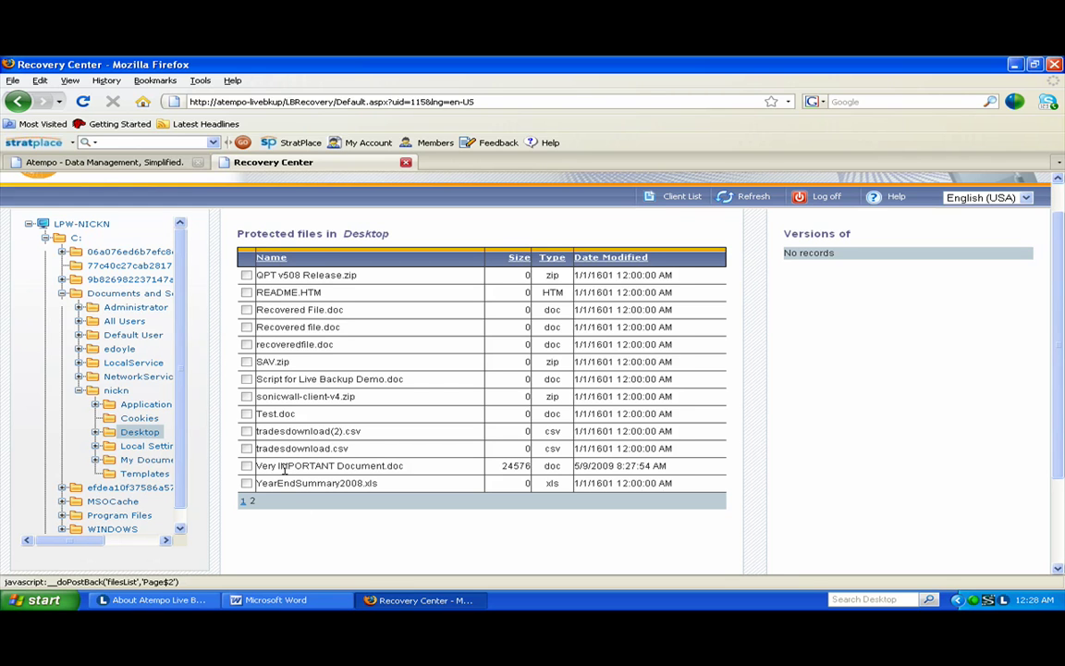
click(246, 467)
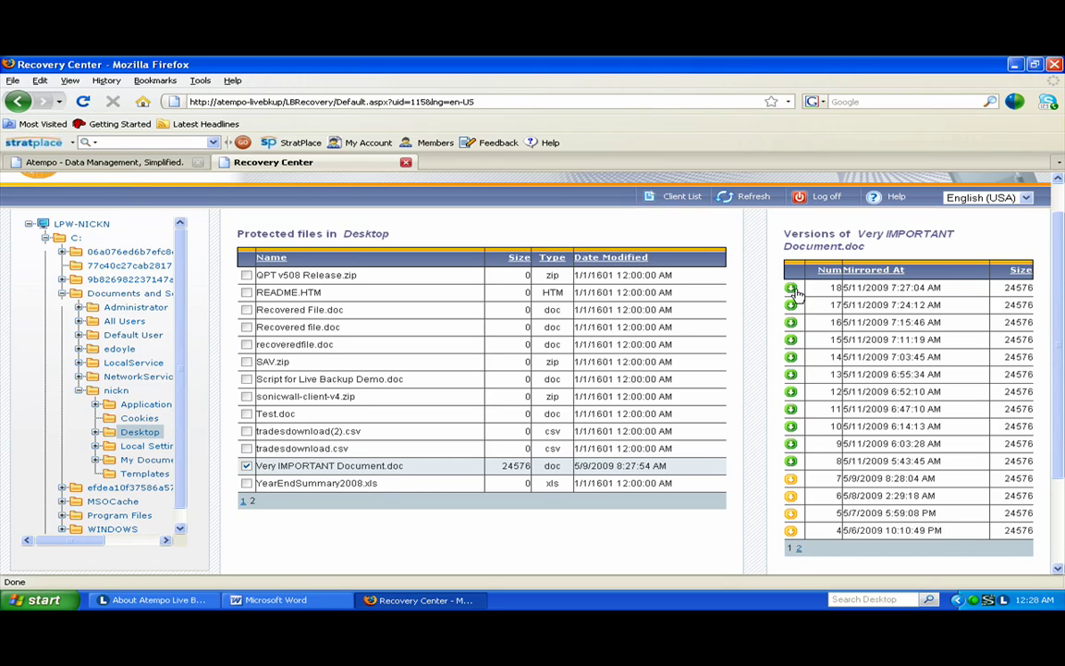
Download version 18 and save it to the Desktop as Recovered File.doc
click(792, 289)
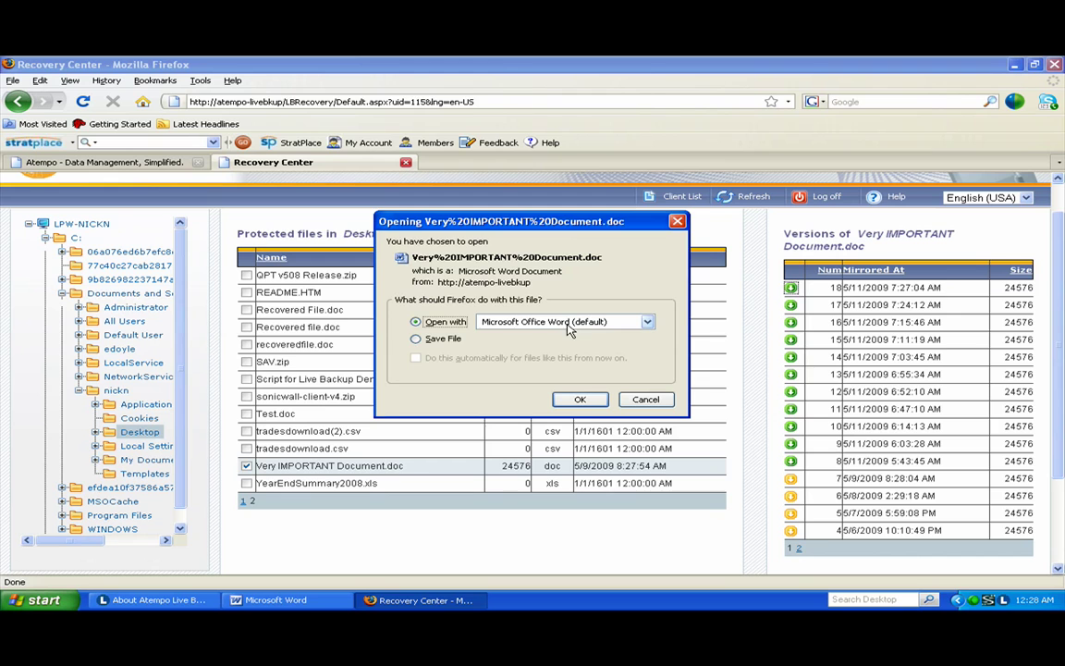
click(429, 342)
click(580, 399)
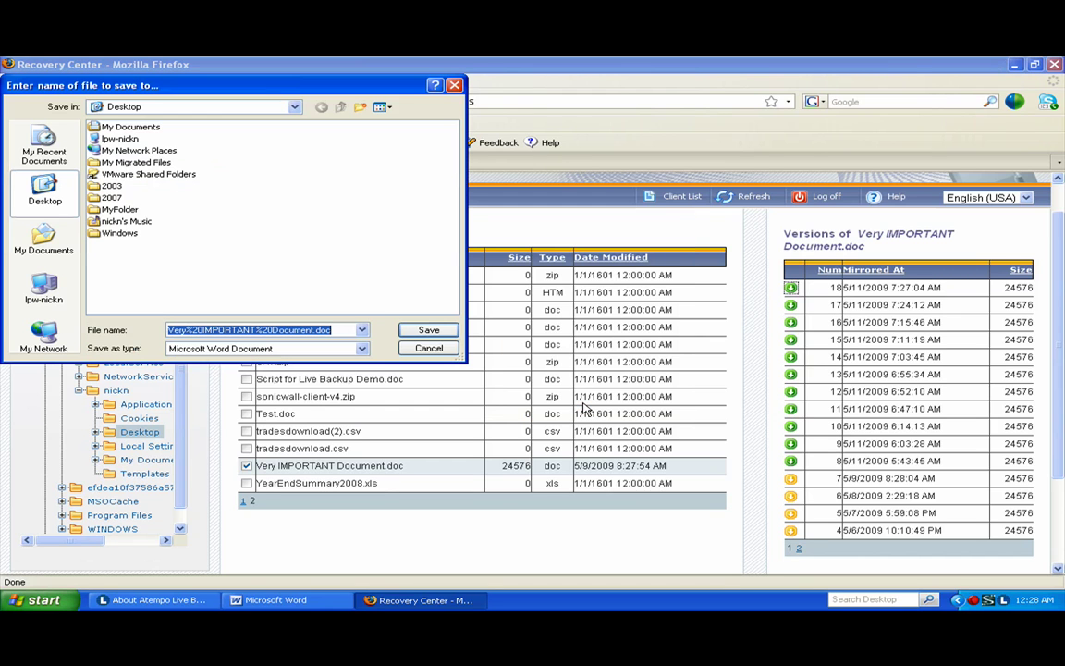
text(Recovered File)
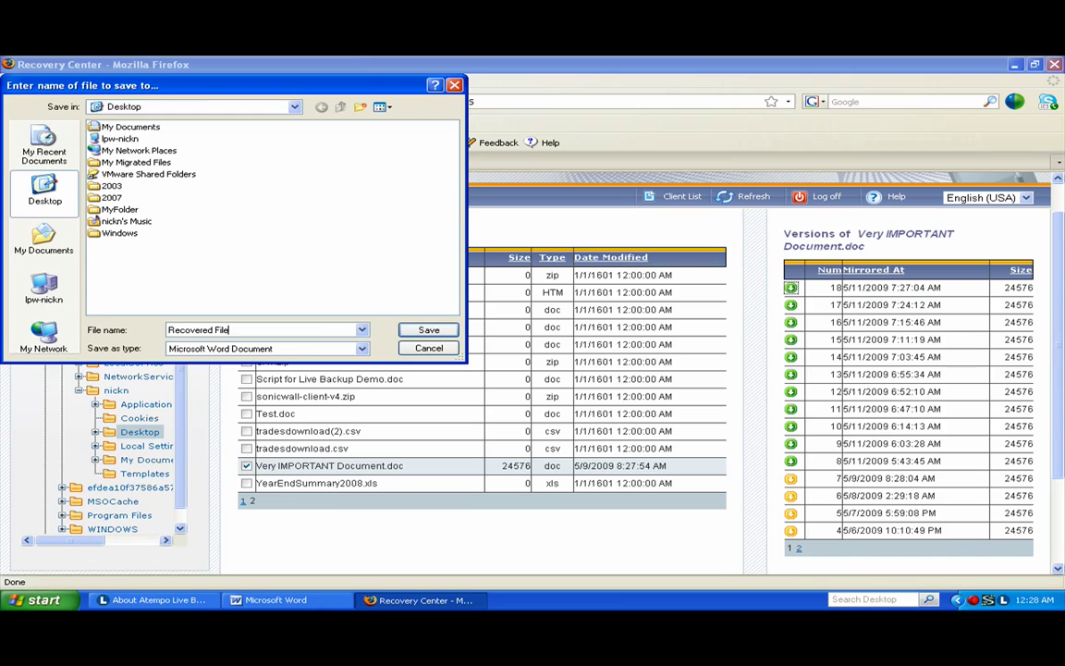
key(Return)
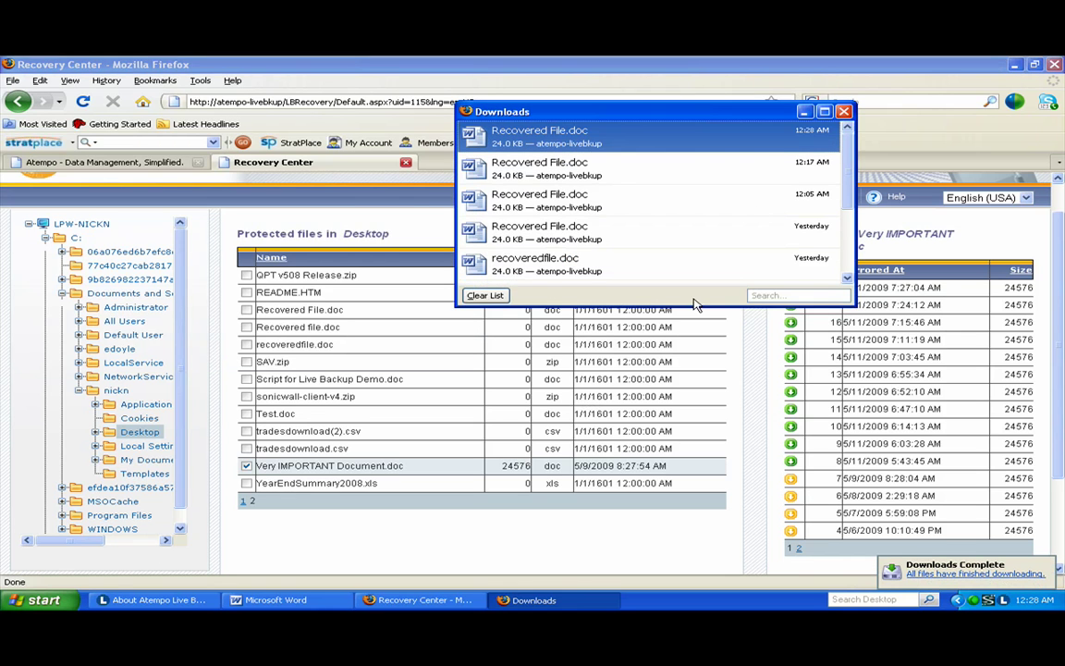
click(844, 111)
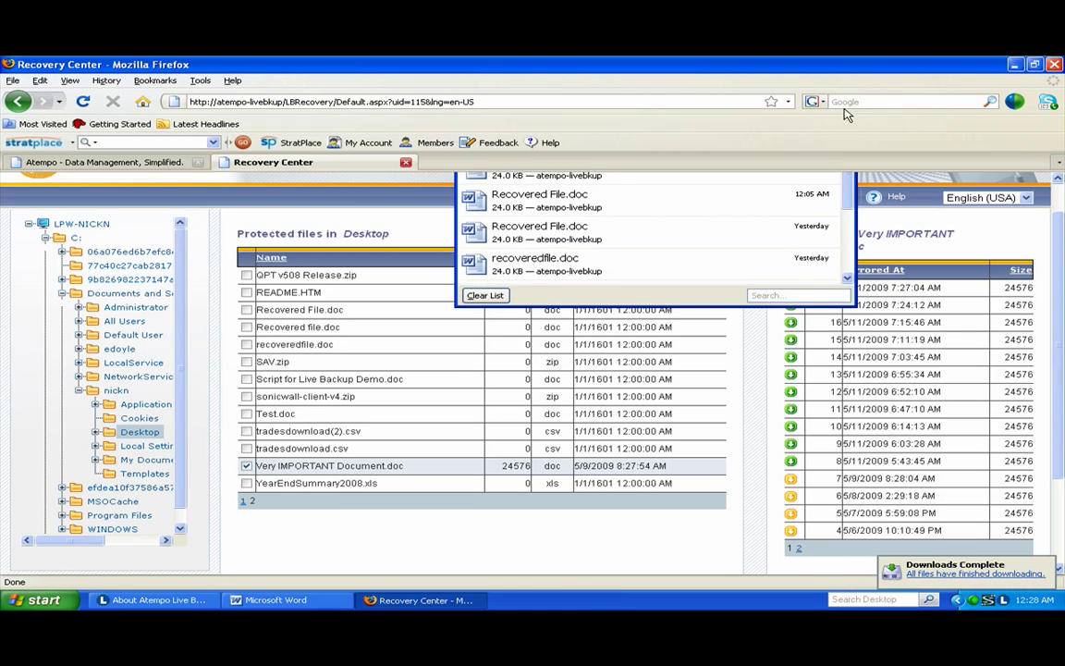
Minimize Firefox and select Recovered File.doc on the desktop
click(1015, 65)
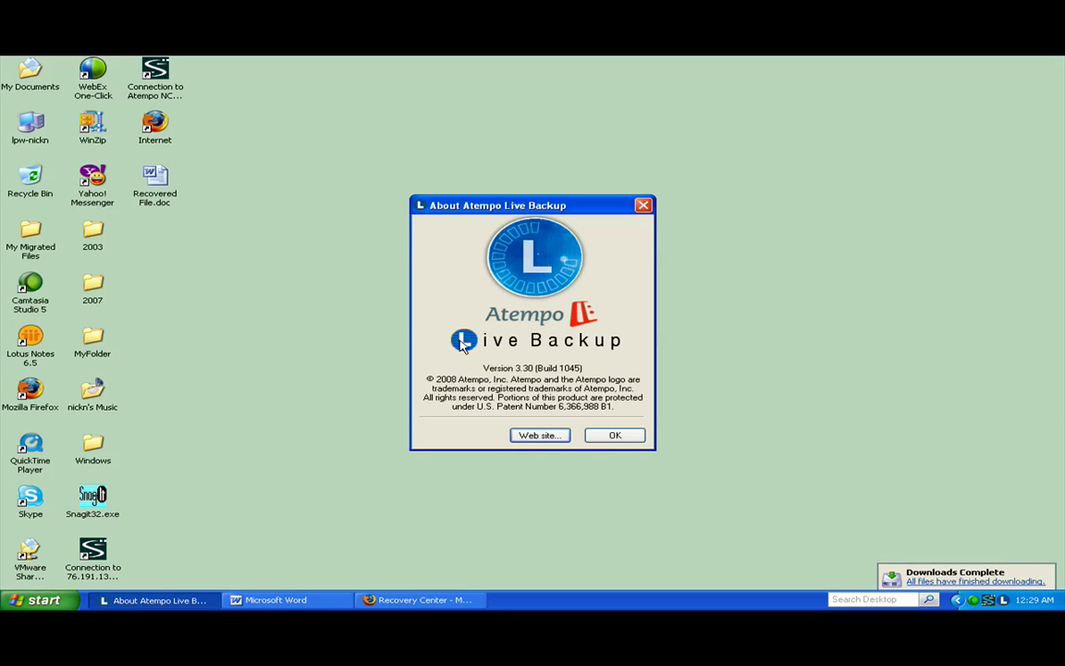
click(157, 202)
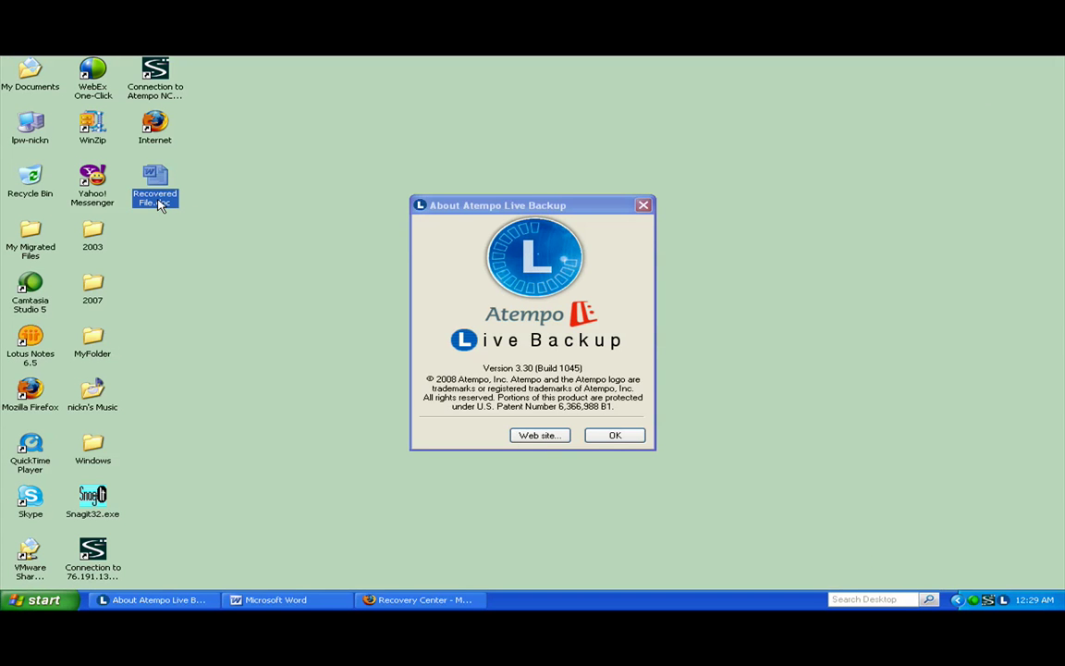